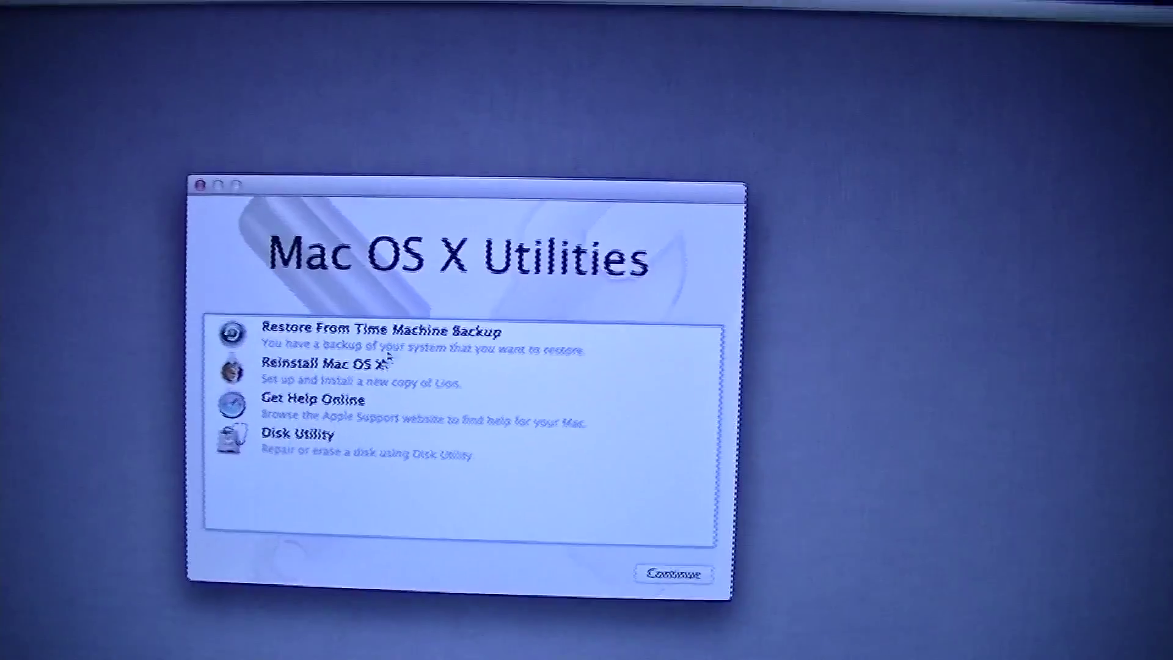
Step: Select the Reinstall Mac OS X option in the Utilities window
{"action": "left_click", "coordinate": [339, 365]}
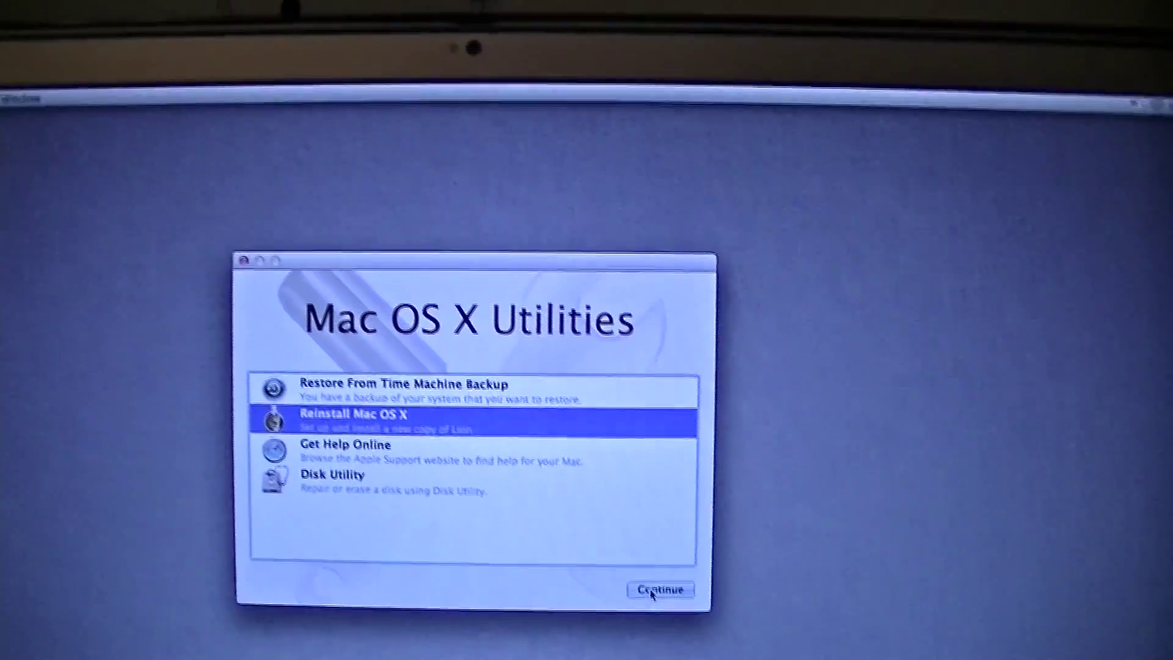
Step: Continue past Utilities and the Lion installer, and confirm eligibility verification with Apple
{"action": "left_click", "coordinate": [647, 578]}
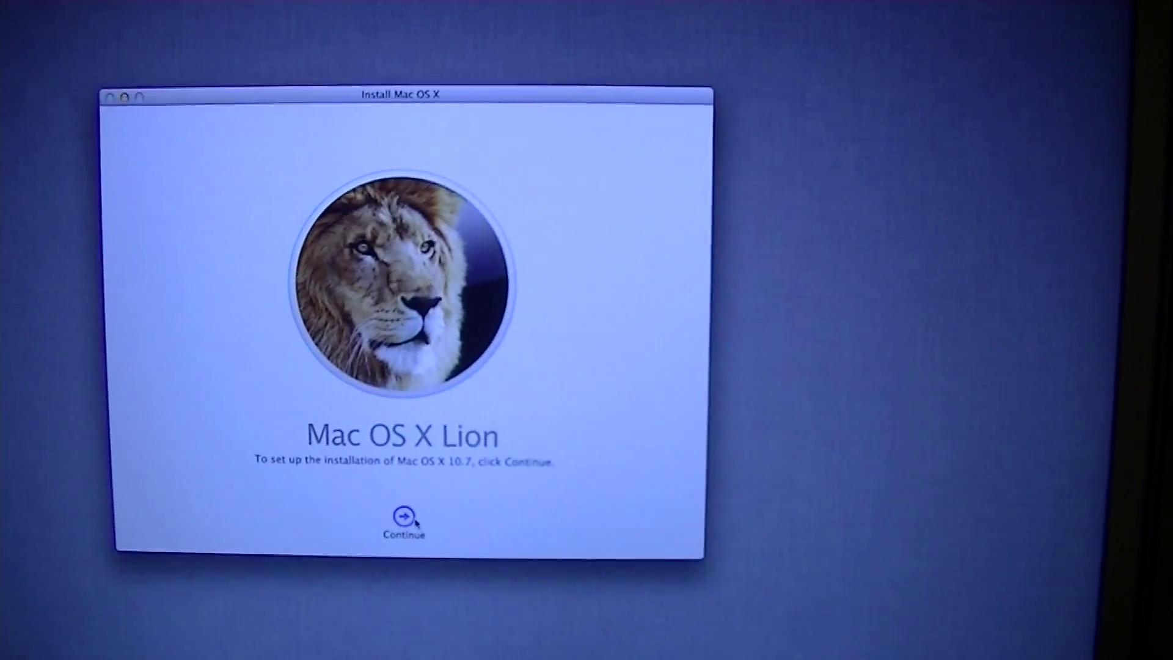
{"action": "left_click", "coordinate": [413, 519]}
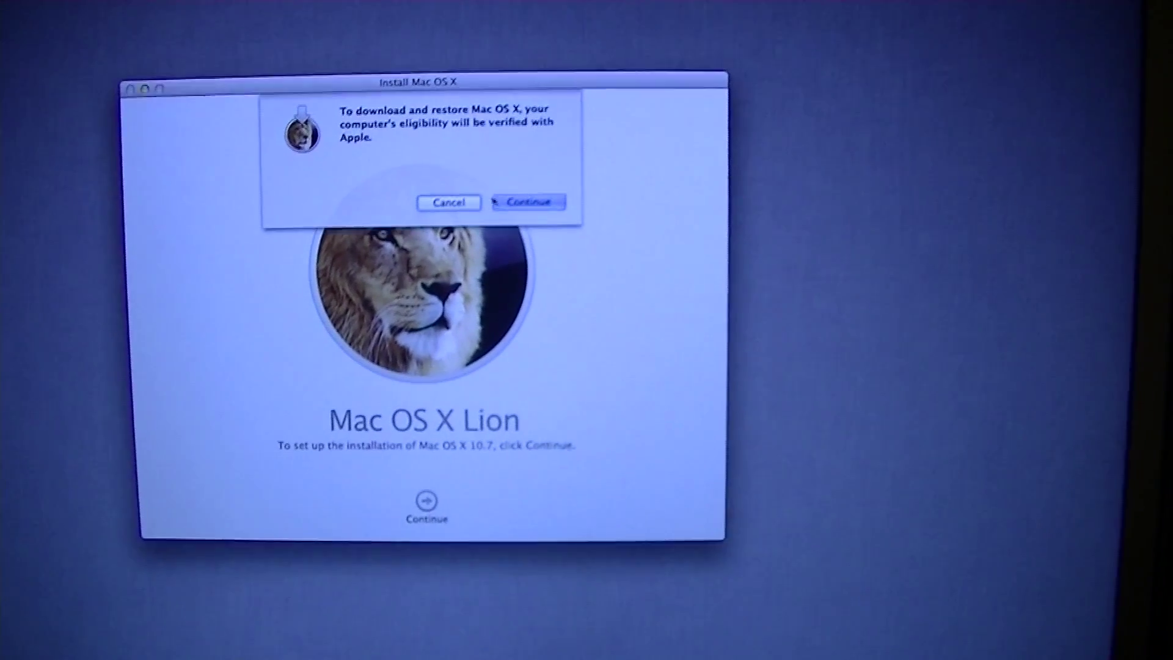
{"action": "left_click", "coordinate": [495, 201]}
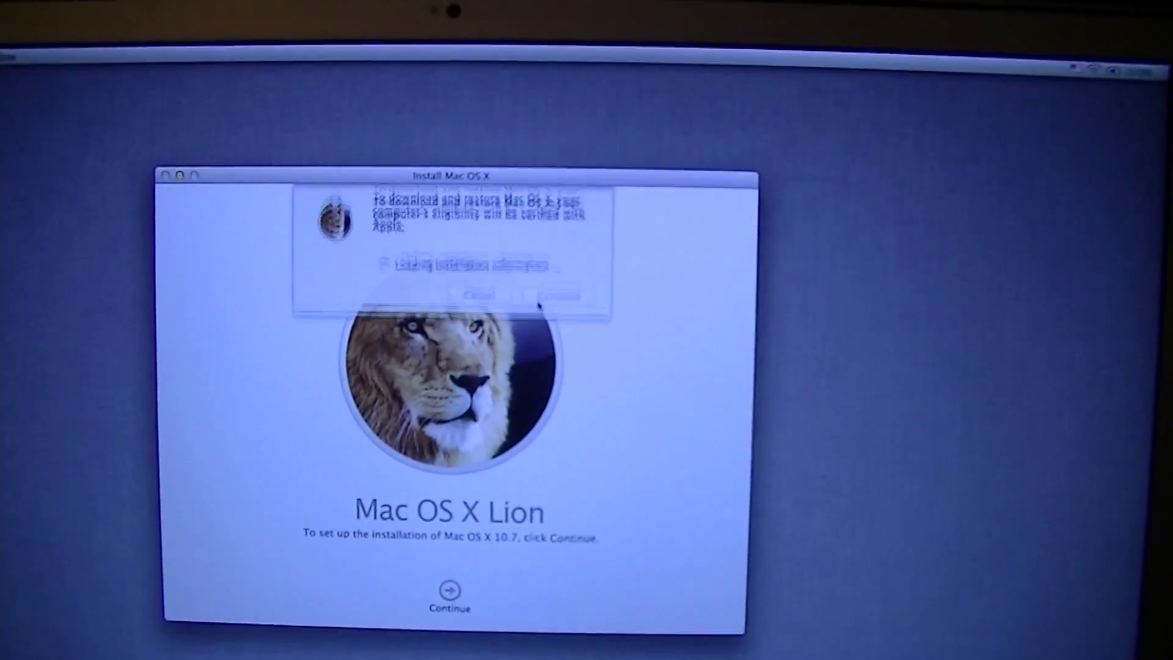